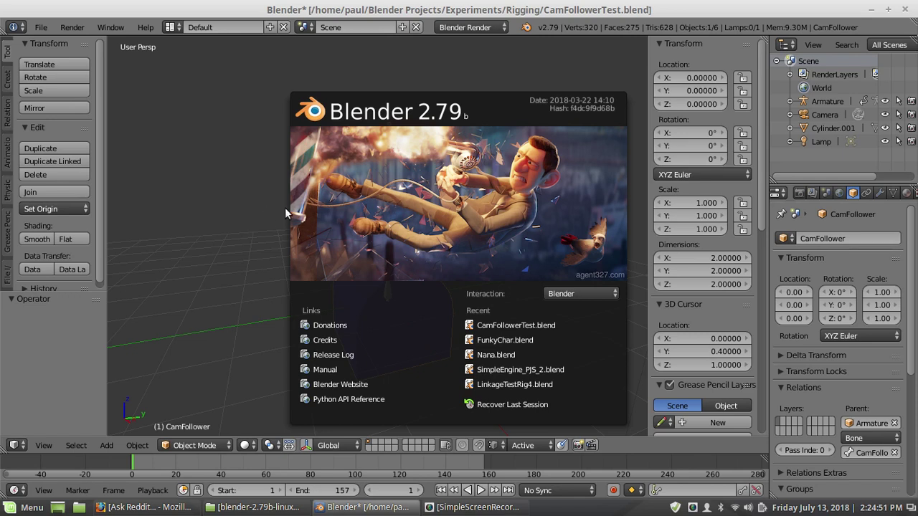
Dismiss the splash screen, play the cam and follower animation, and stop it at frame 151
click(264, 244)
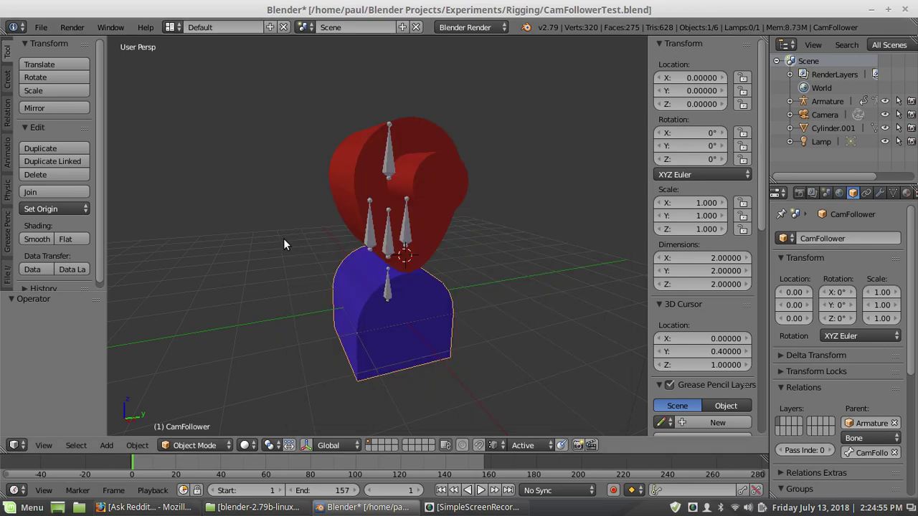
click(481, 490)
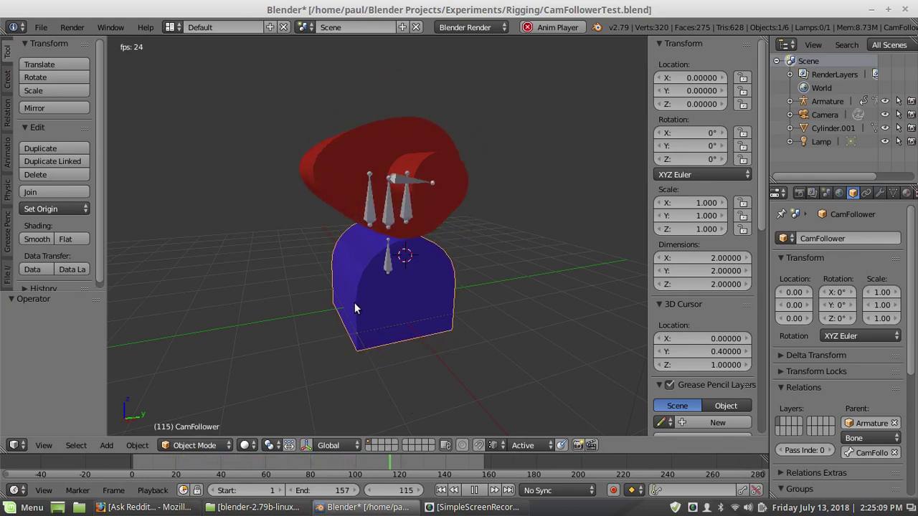
click(474, 491)
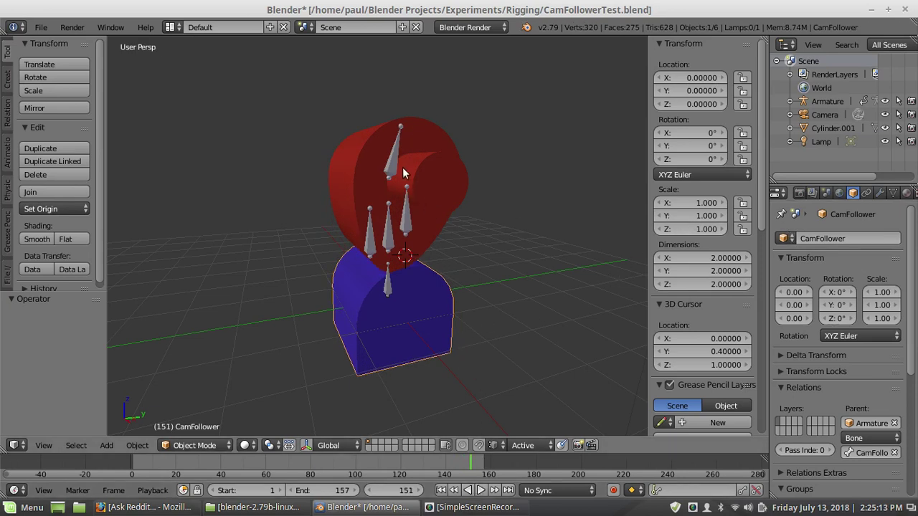
Put the armature in Pose Mode and show the bone constraints of the LeadingOffset bone
right_click(389, 291)
key(ctrl+Tab)
right_click(371, 245)
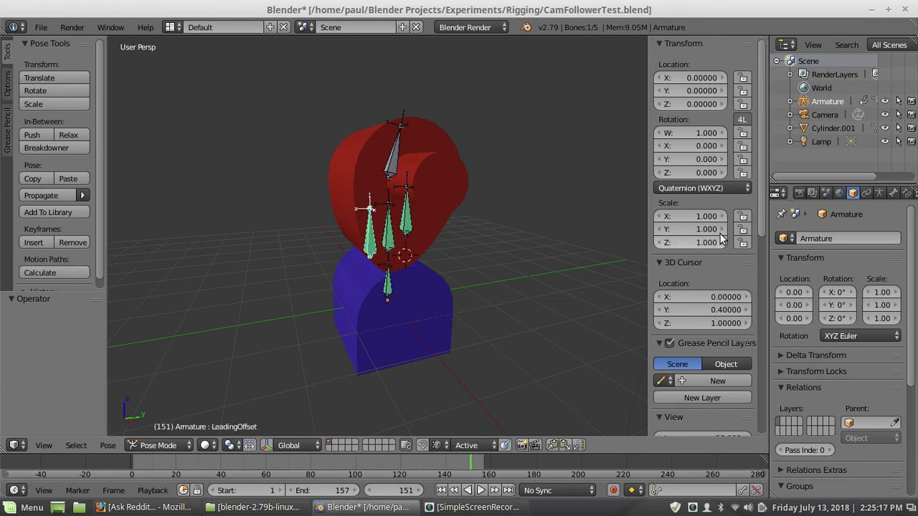
click(905, 194)
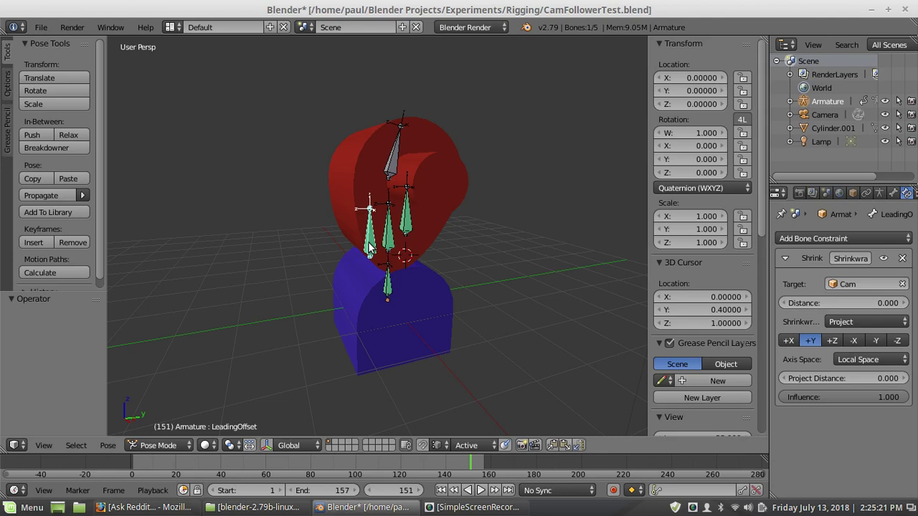
Inspect the Shrinkwrap constraints on the MiddleOffset and TrailingOffset bones
right_click(387, 236)
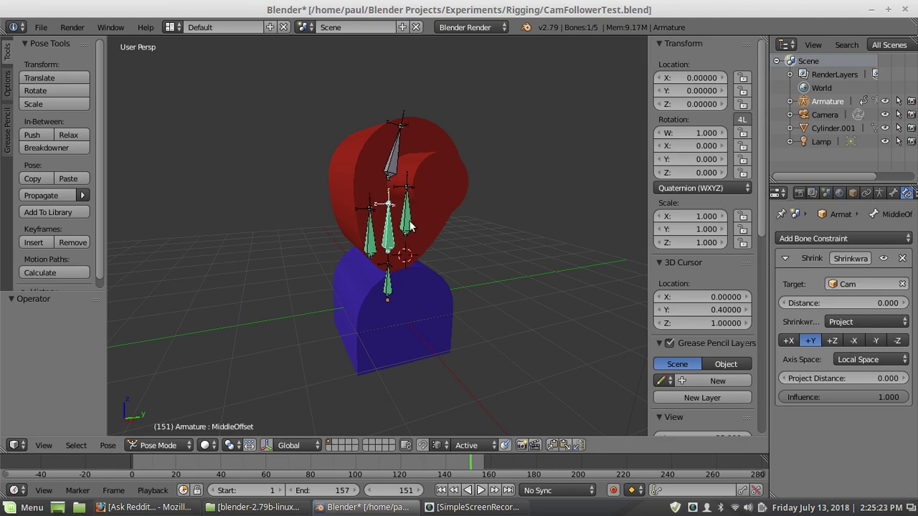
right_click(410, 223)
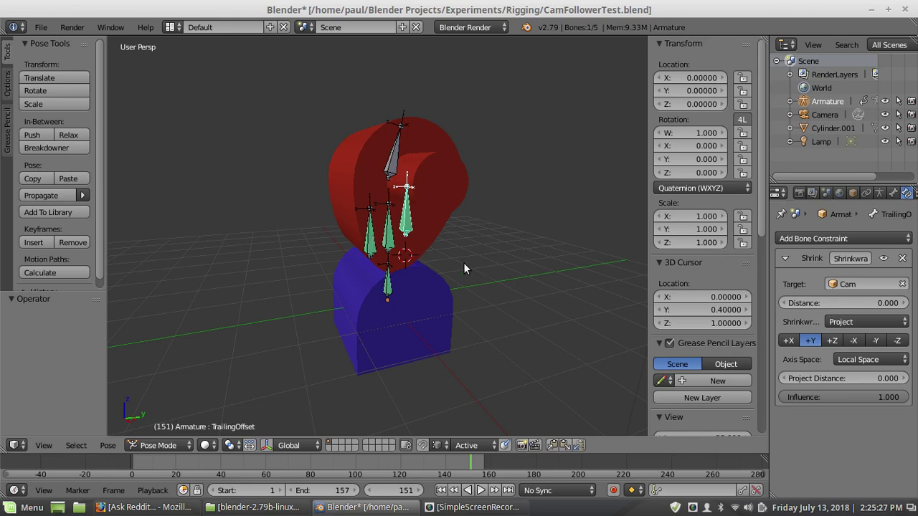
scroll(460, 227, down, 2)
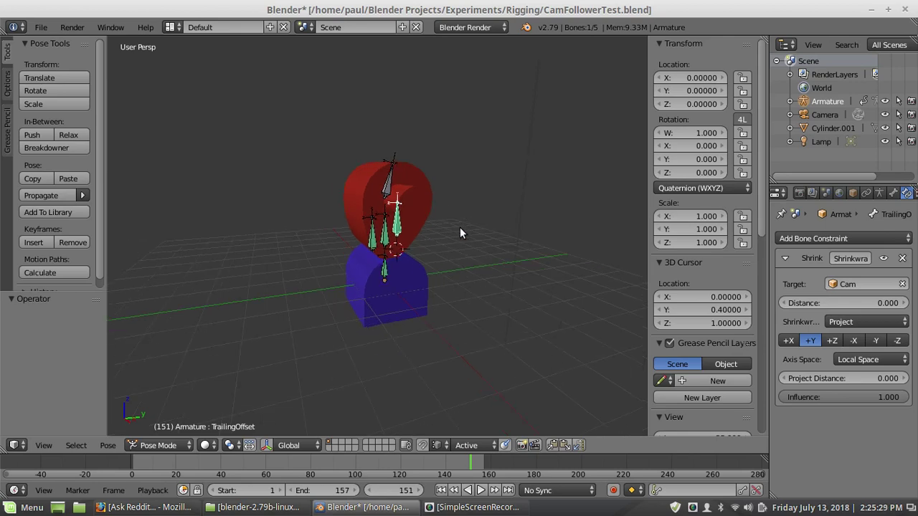
scroll(461, 228, up, 1)
middle_drag(480, 249, 477, 226)
scroll(490, 222, up, 2)
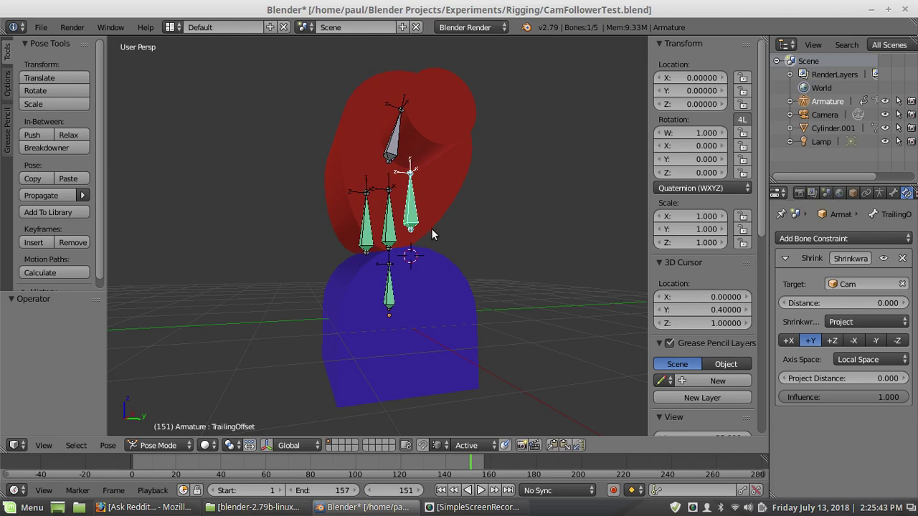
key(r)
right_click(452, 227)
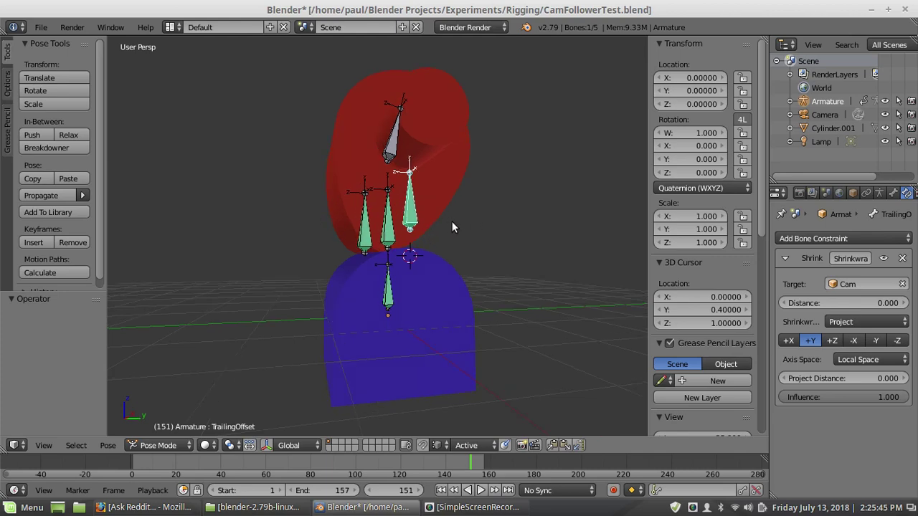
Examine the LeadingOffset, MiddleOffset and TrailingOffset bones from several angles where they meet the cam surface
middle_drag(452, 227, 470, 238)
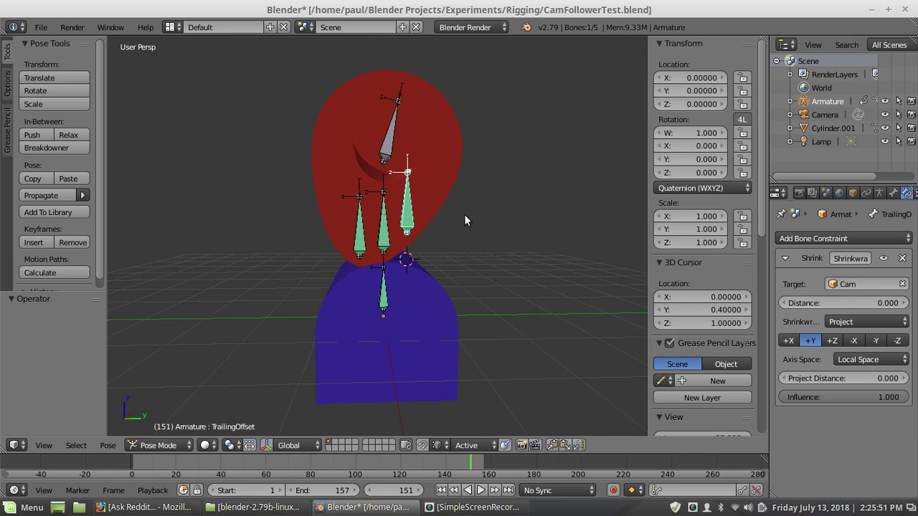
middle_drag(459, 215, 378, 238)
right_click(378, 239)
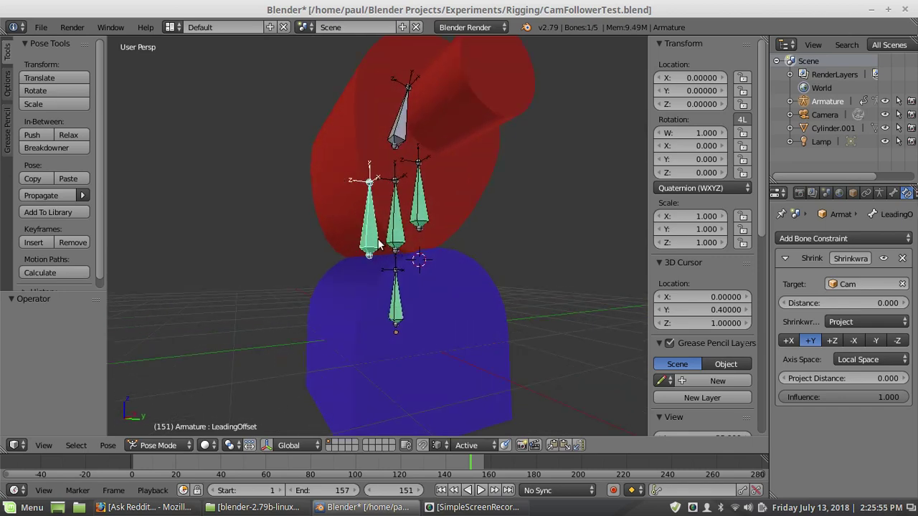
right_click(398, 231)
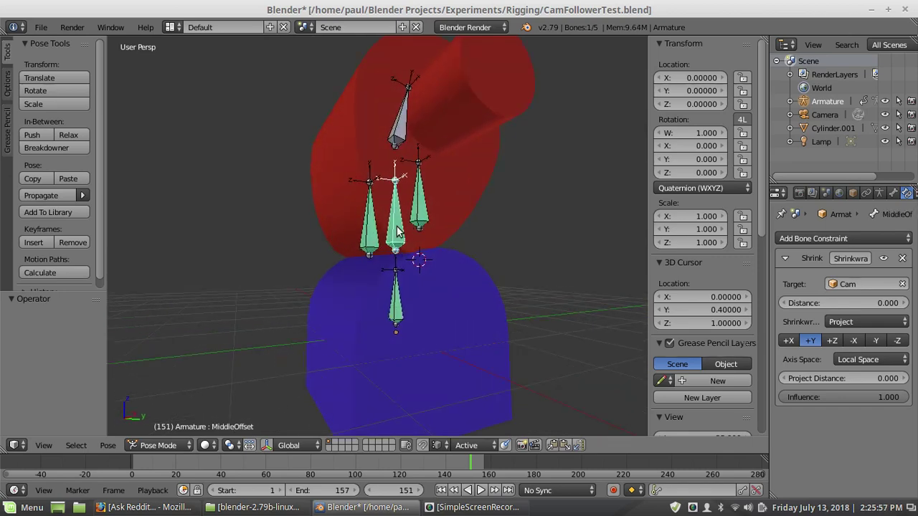
right_click(421, 215)
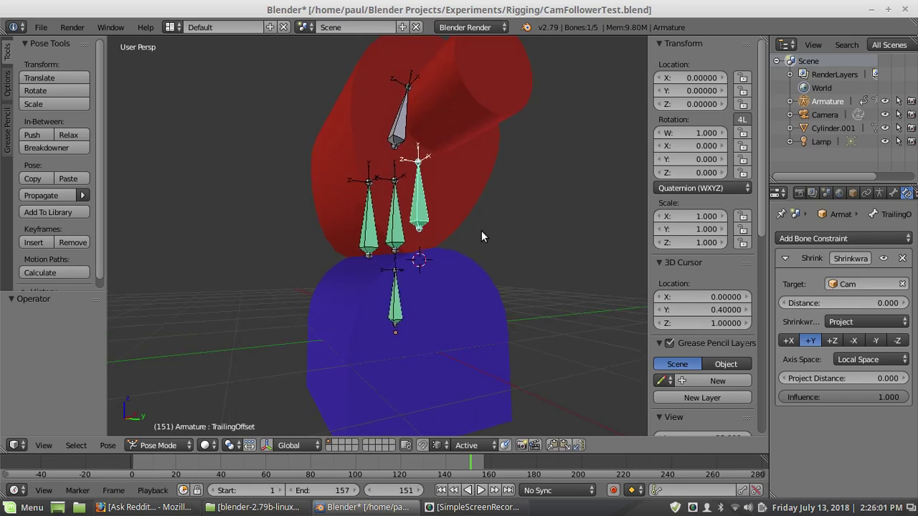
middle_drag(481, 232, 449, 230)
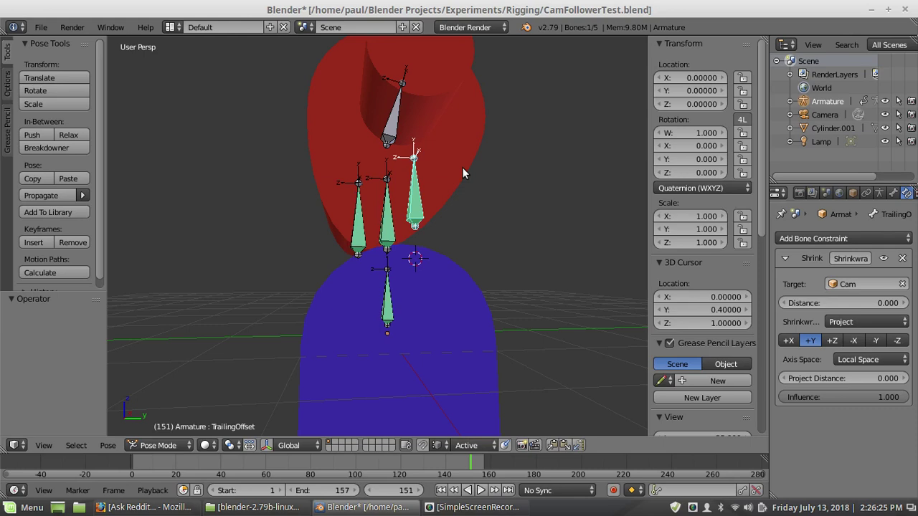
Review the Child Of and Floor constraints on the CamFollower bone and widen the Properties editor
right_click(387, 315)
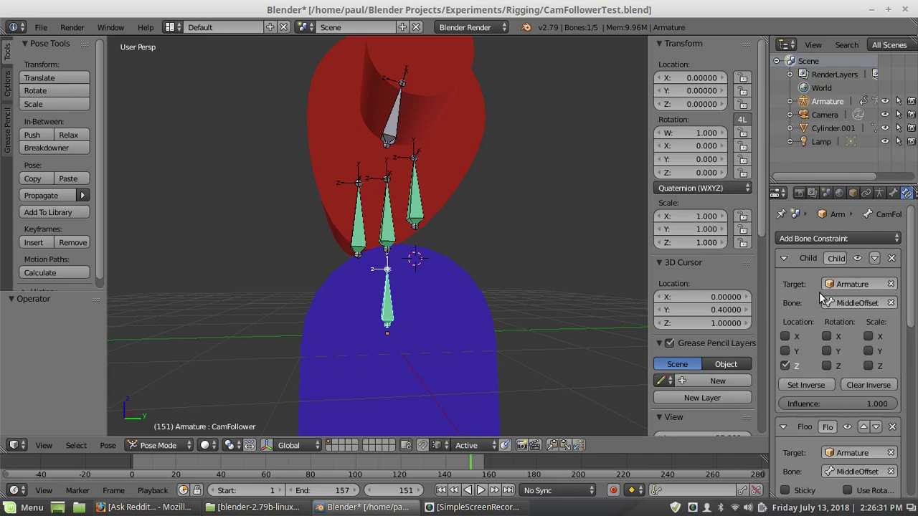
scroll(819, 294, down, 3)
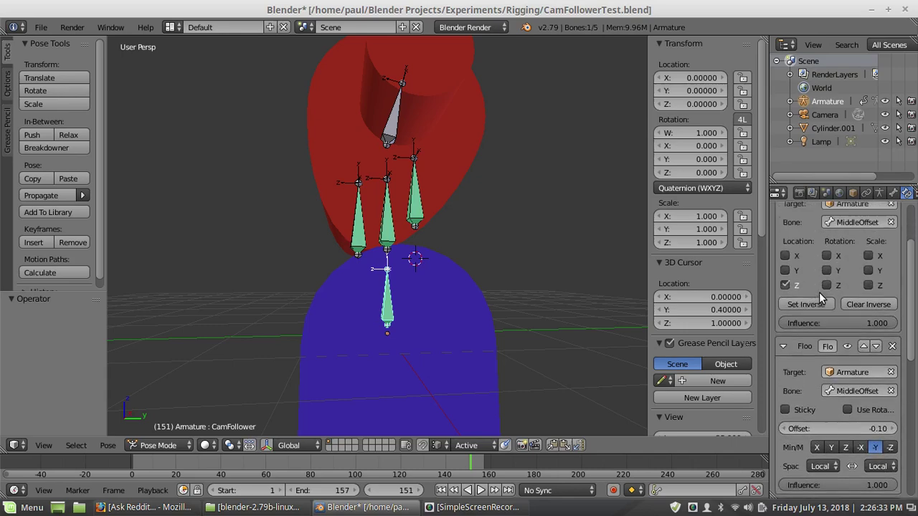
scroll(819, 292, up, 3)
scroll(848, 373, down, 7)
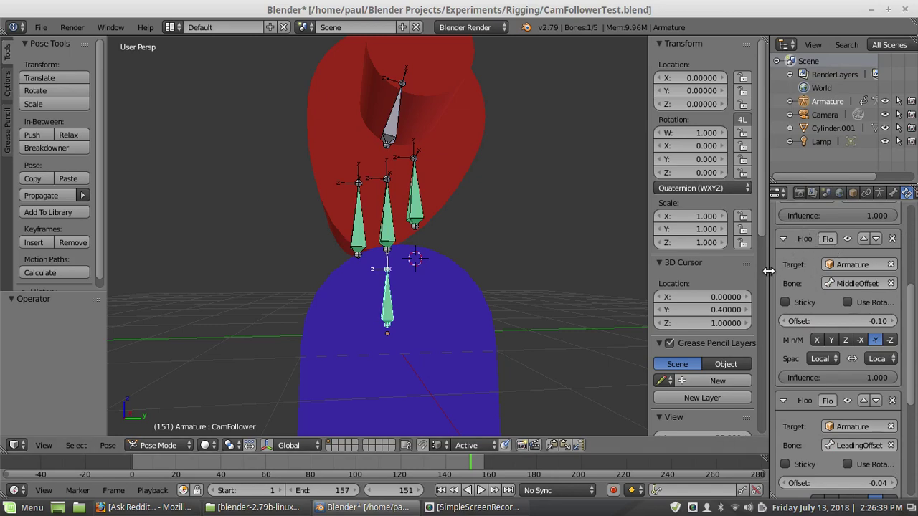
drag(767, 269, 741, 267)
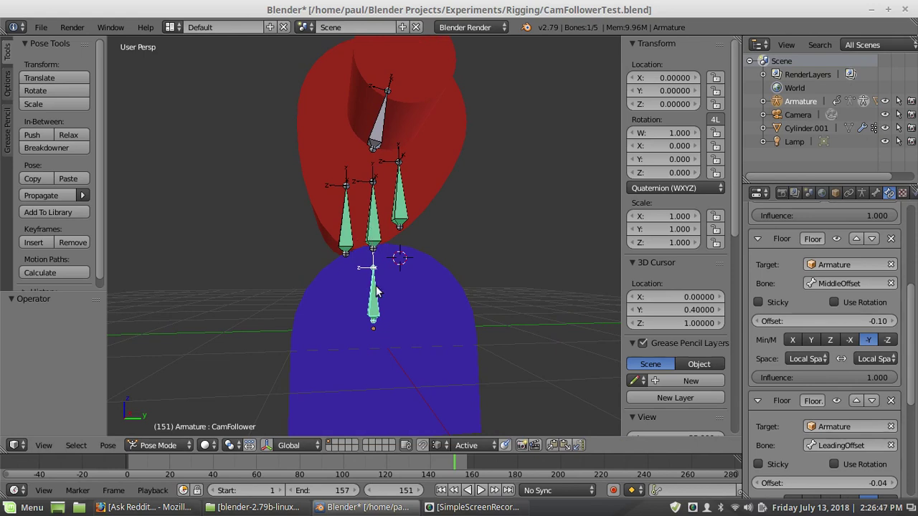
Select the leading, middle and trailing offset bones in turn to identify the targets of the Floor constraints
right_click(347, 221)
right_click(376, 221)
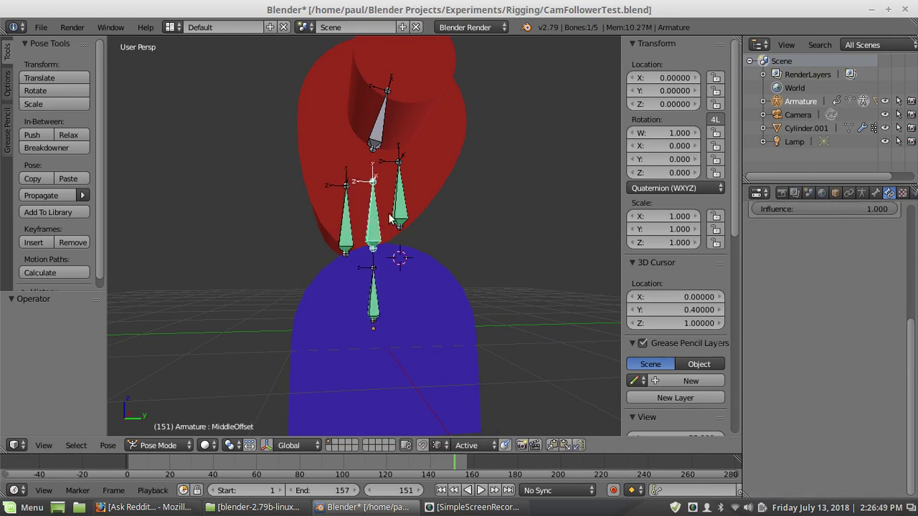
right_click(406, 216)
right_click(351, 242)
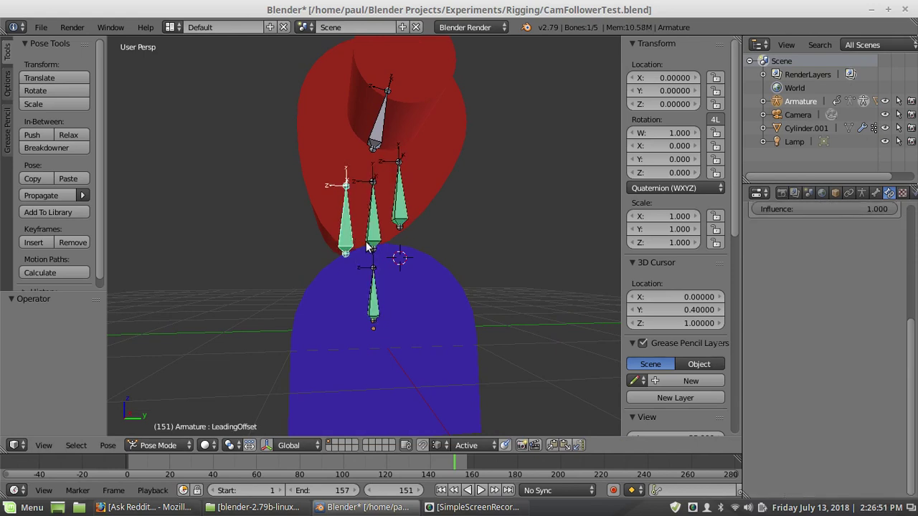
right_click(373, 242)
right_click(343, 240)
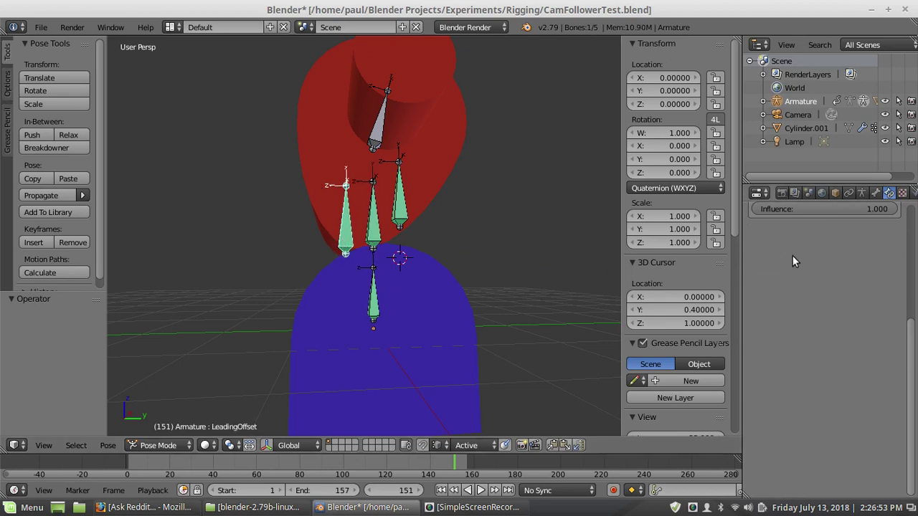
Review all of CamFollower's Floor constraints and check the LeadingOffset and TrailingOffset bones they target
right_click(372, 291)
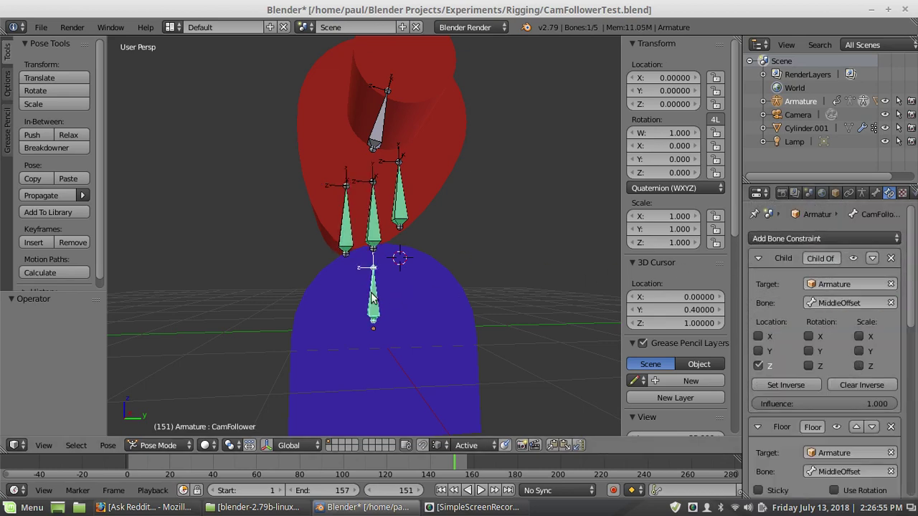
scroll(865, 369, down, 8)
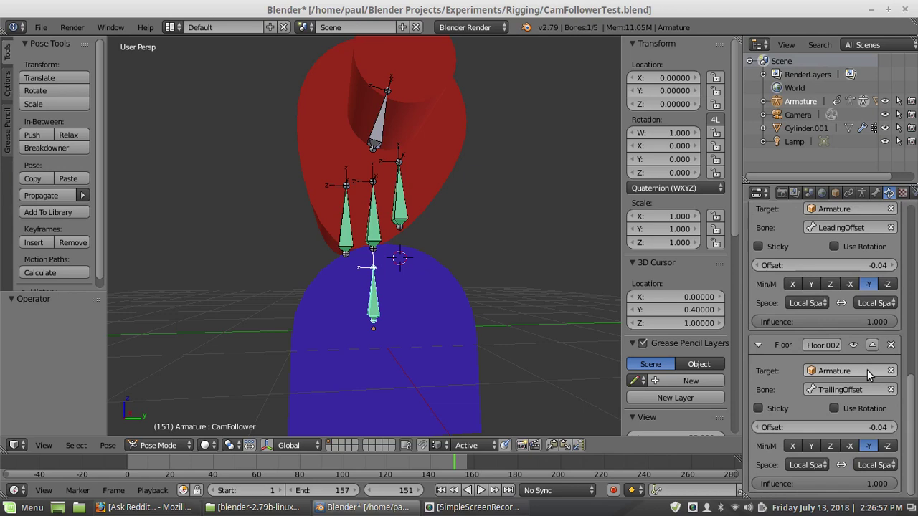
scroll(867, 370, up, 3)
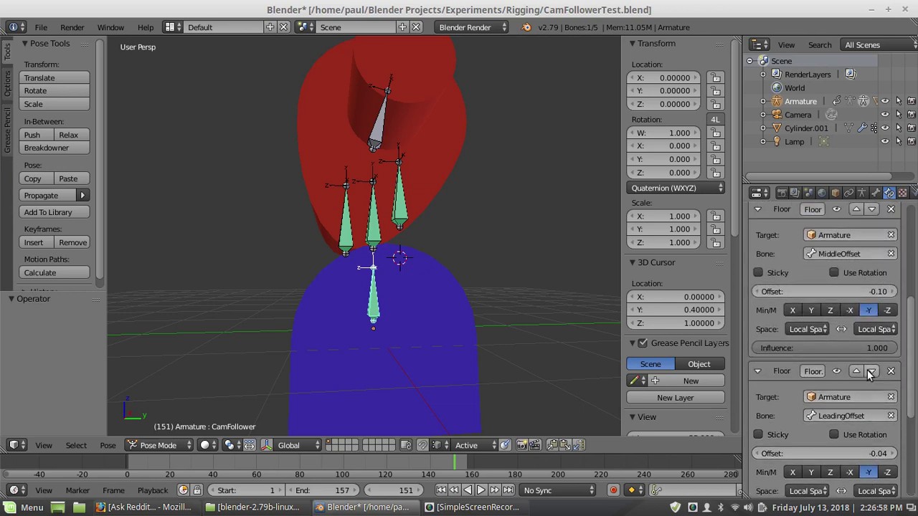
right_click(345, 235)
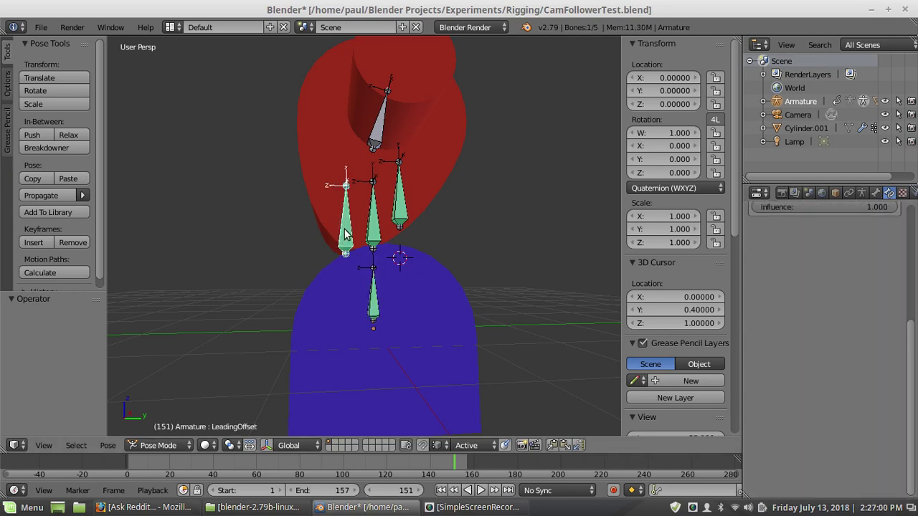
right_click(399, 209)
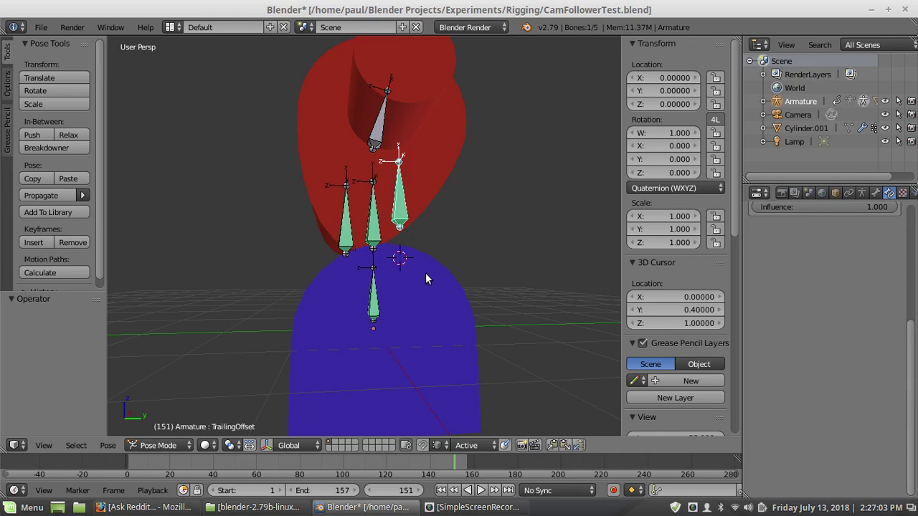
Move the animation to frame 146
scroll(426, 273, down, 2)
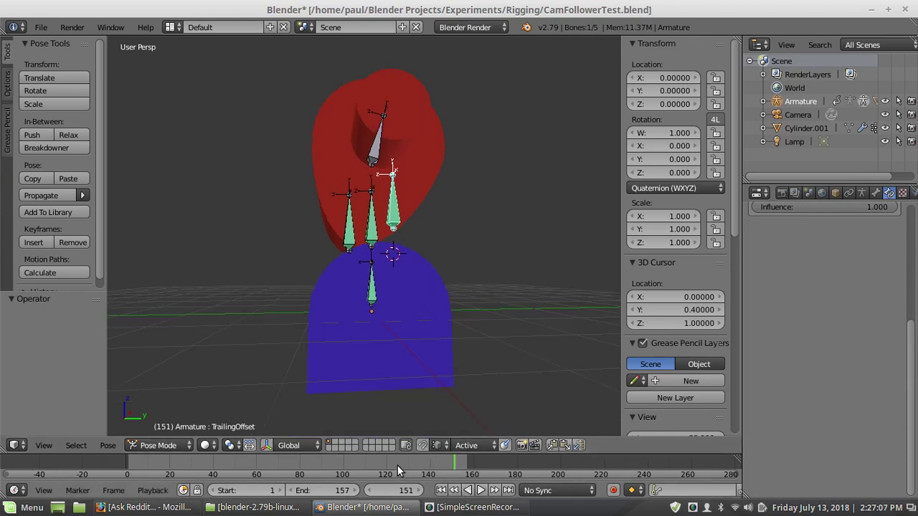
ctrl+scroll(397, 465, right, 3)
mouse_move(391, 490)
mouse_down()
mouse_move(364, 491)
mouse_move(391, 490)
mouse_up()
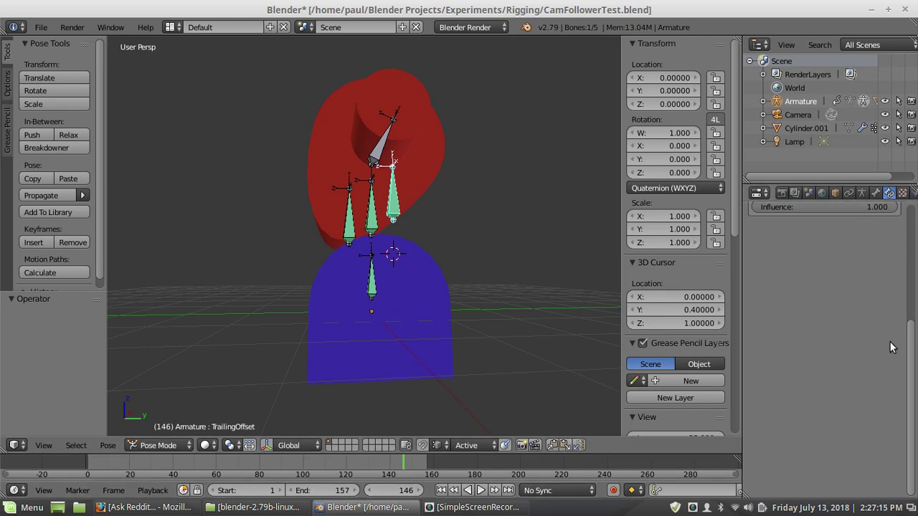
Disable CamFollower's Floor constraint that targets LeadingOffset and examine the contact between the cam and the follower
scroll(890, 347, up, 5)
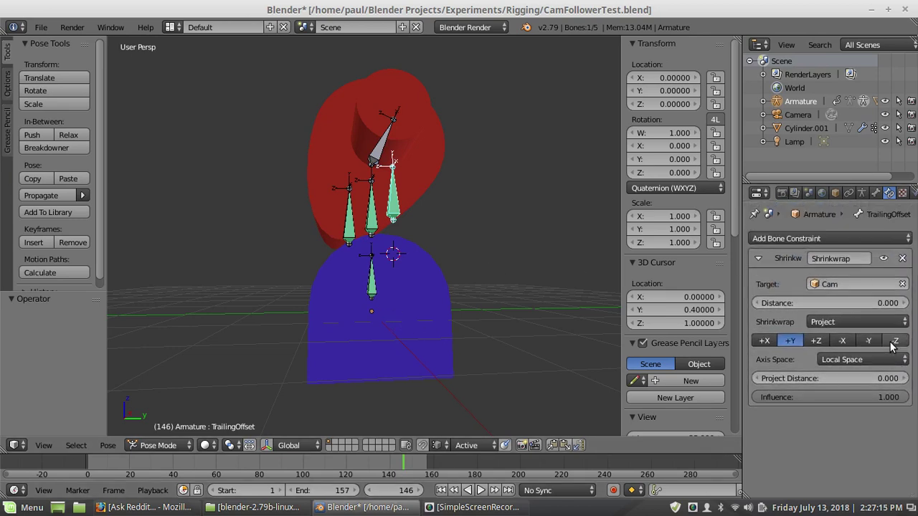
right_click(371, 281)
scroll(856, 329, down, 3)
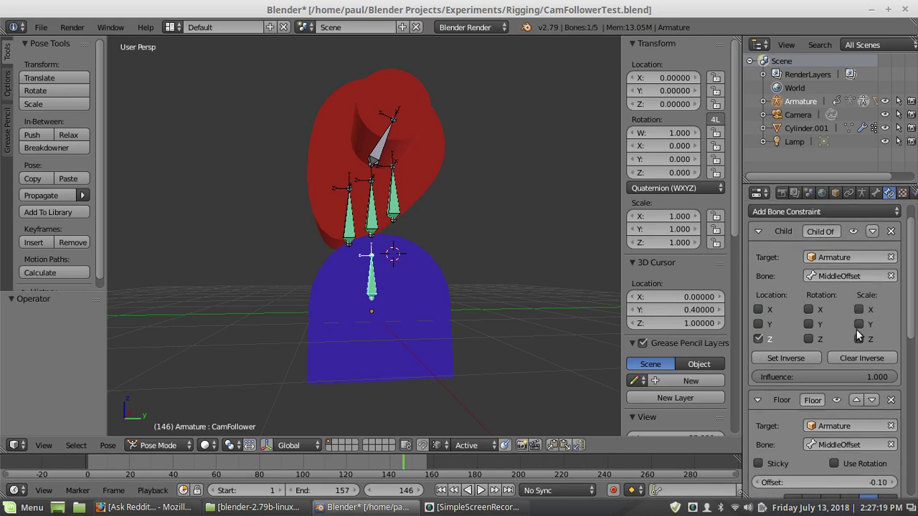
scroll(856, 329, up, 3)
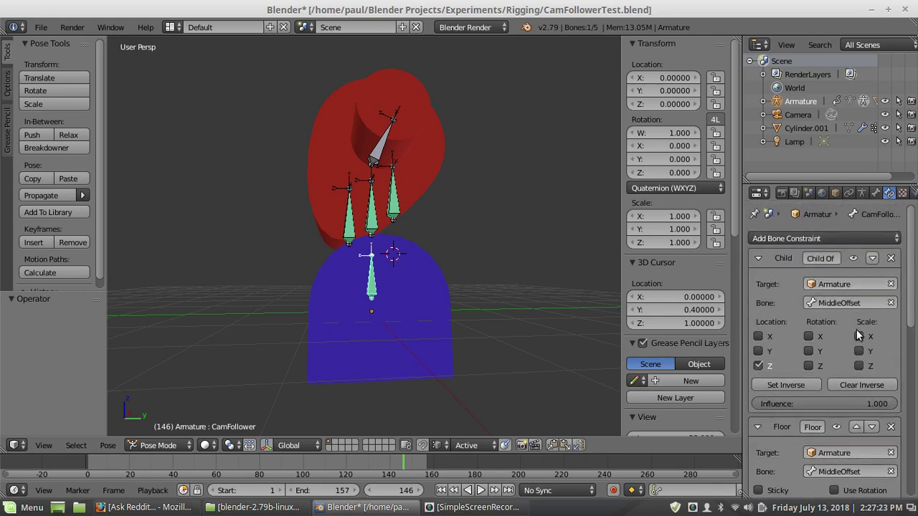
scroll(857, 329, down, 5)
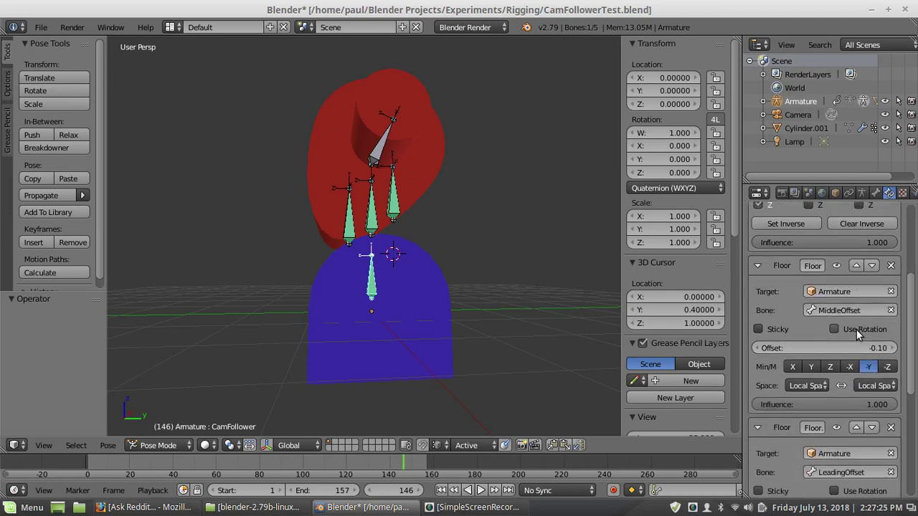
scroll(856, 329, down, 5)
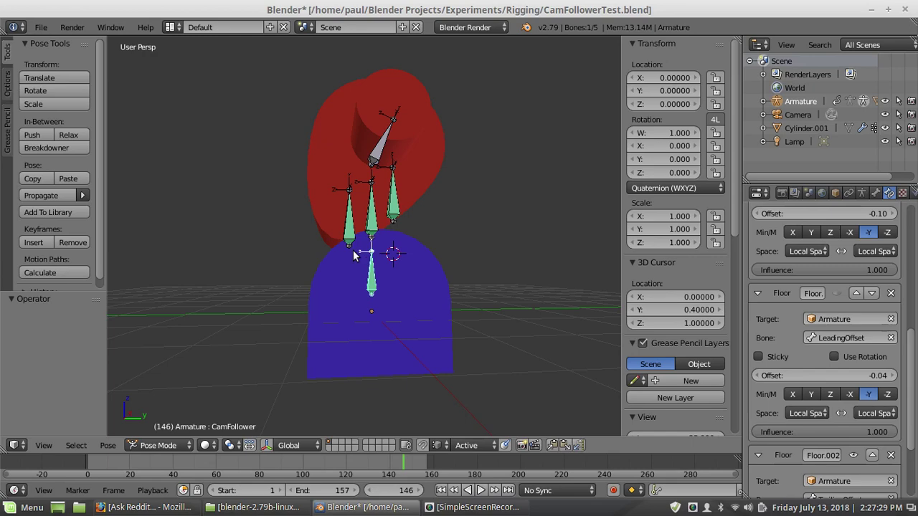
scroll(364, 258, up, 5)
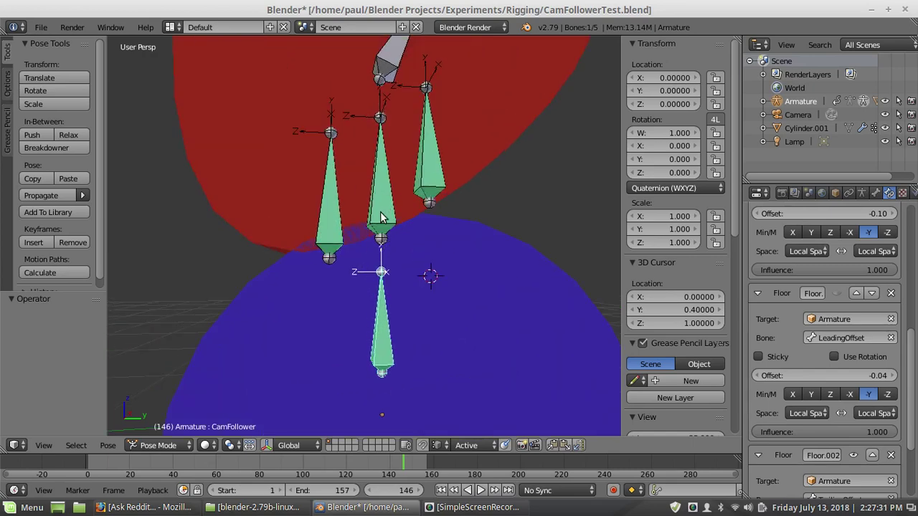
Advance the animation frame by frame to frame 150 and examine how the cam and the follower overlap
scroll(398, 222, down, 3)
middle_drag(398, 223, 448, 241)
scroll(407, 253, up, 3)
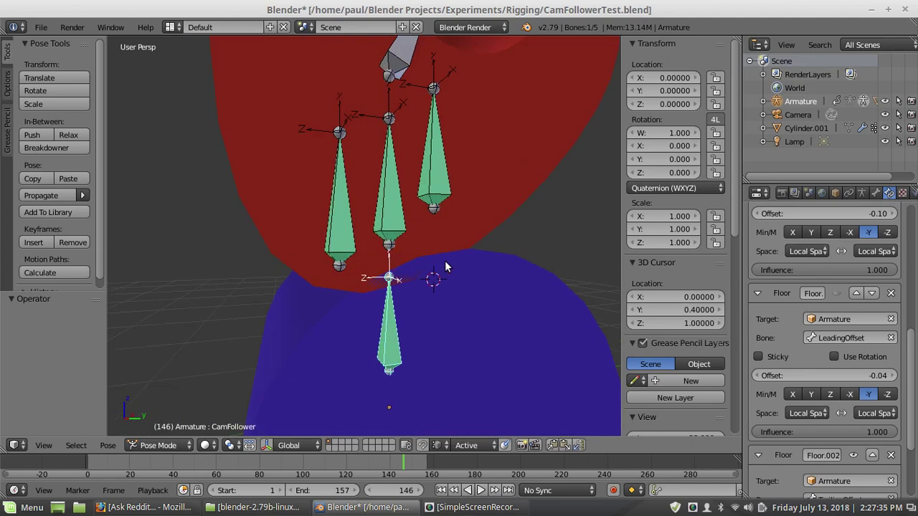
scroll(434, 267, up, 1)
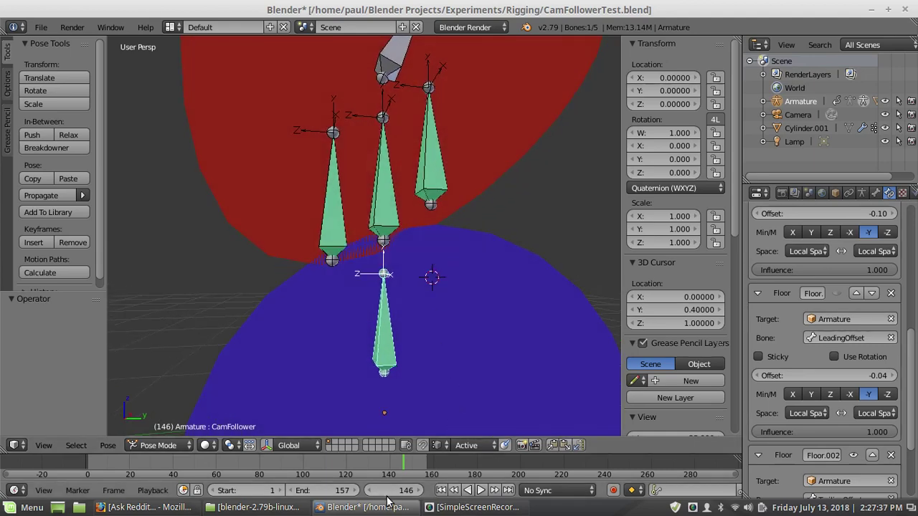
key(Right)
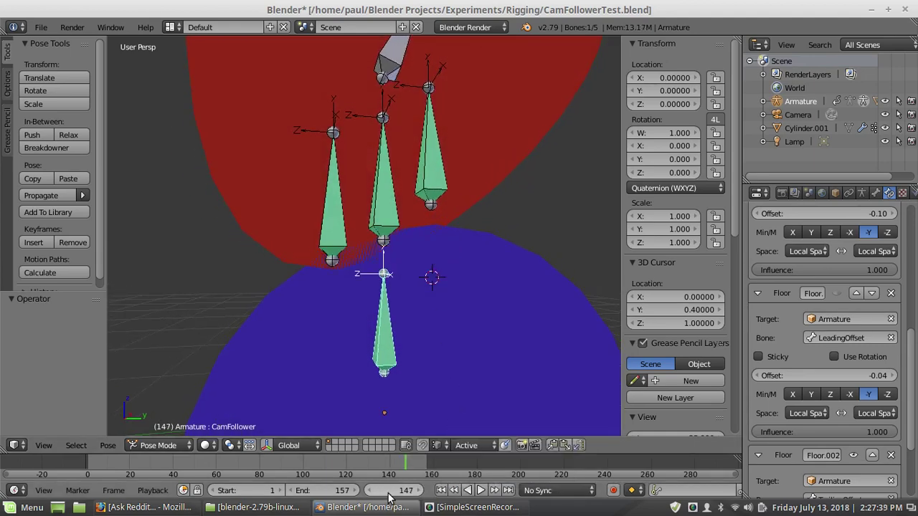
key(Right)
key(Right)
key(Right)
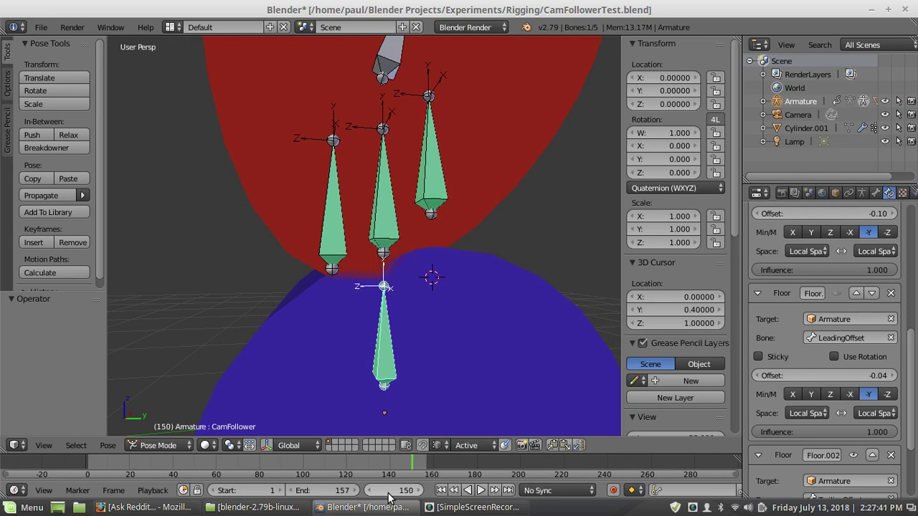
Re-enable CamFollower's Floor constraint that targets LeadingOffset and examine the contact between the cam and the follower from several angles
click(836, 294)
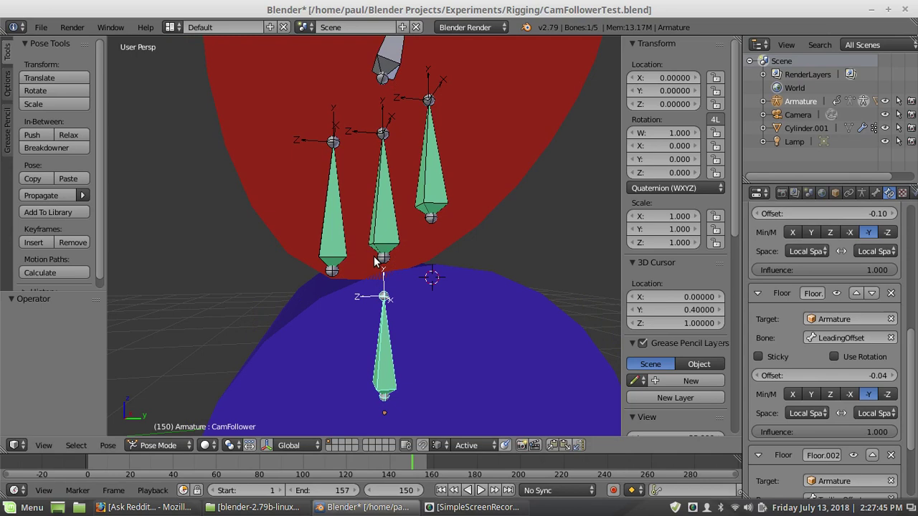
scroll(402, 262, down, 2)
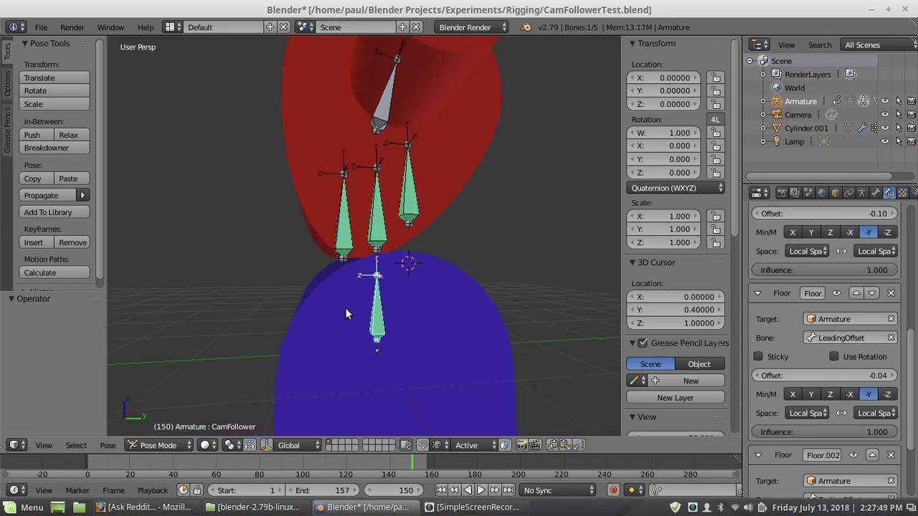
middle_drag(316, 250, 342, 257)
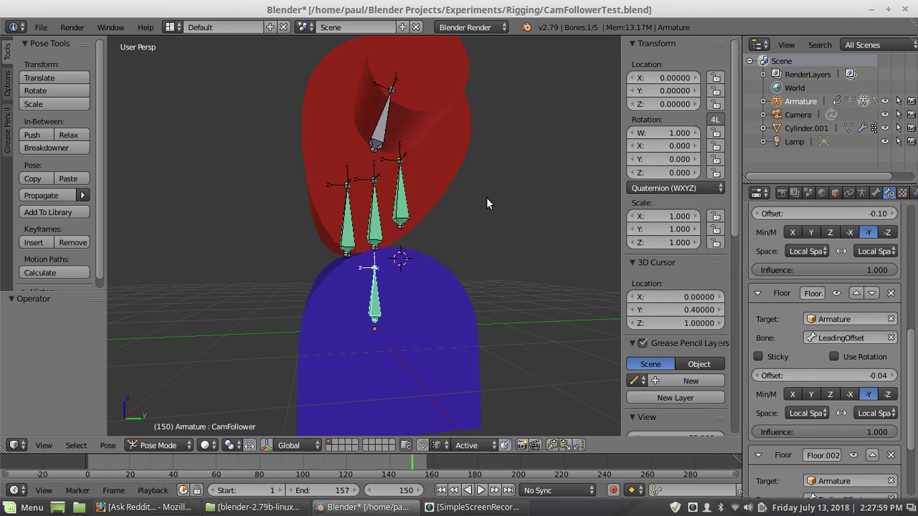
scroll(473, 194, up, 2)
scroll(363, 196, down, 1)
scroll(364, 198, down, 3)
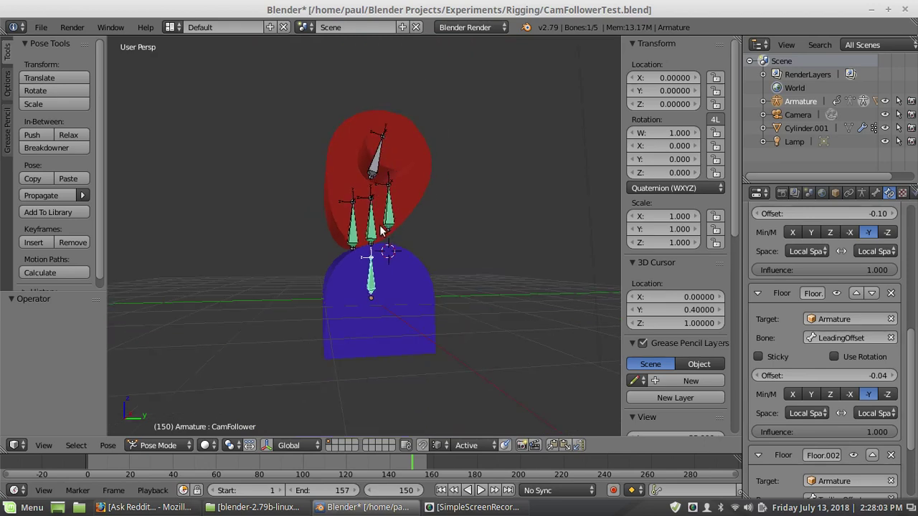
scroll(387, 209, up, 4)
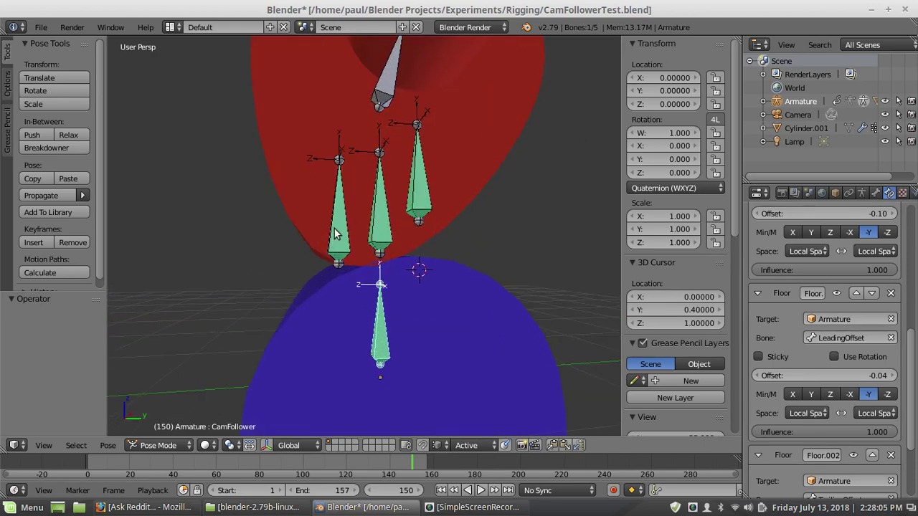
scroll(337, 236, down, 3)
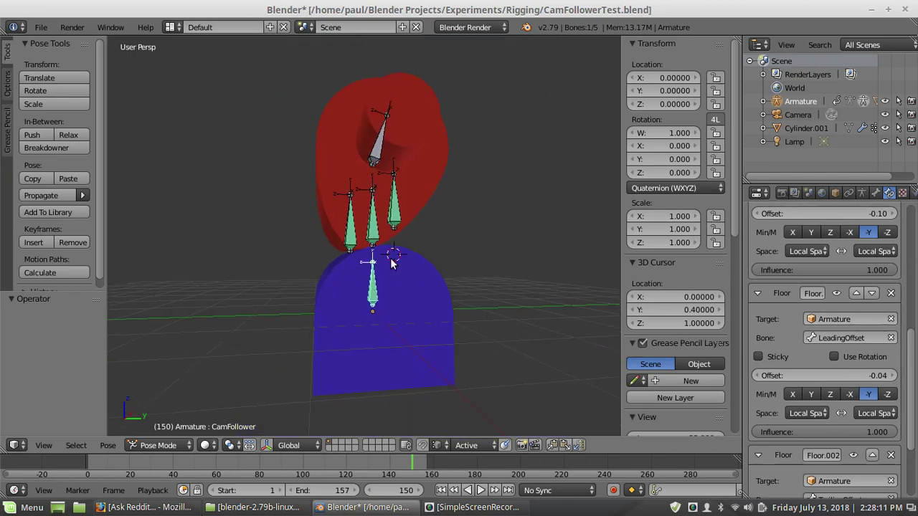
scroll(391, 167, up, 2)
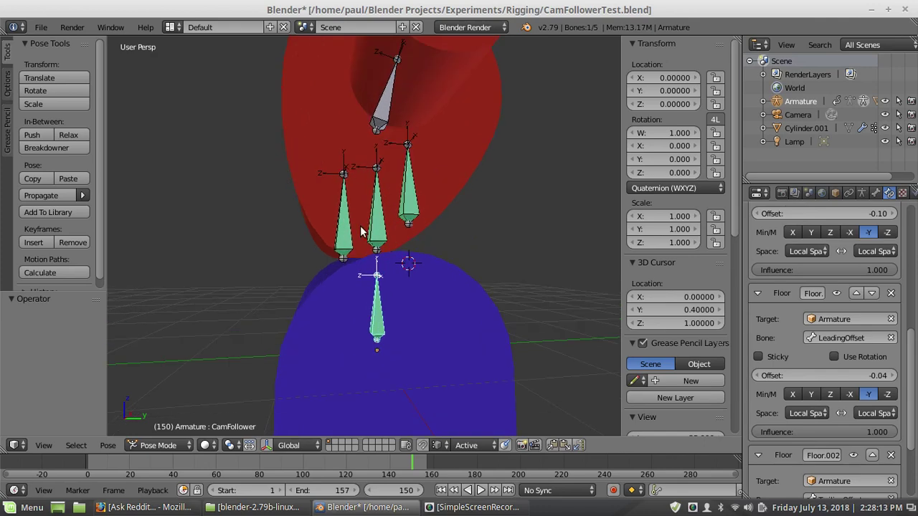
scroll(456, 178, down, 3)
middle_drag(447, 195, 425, 215)
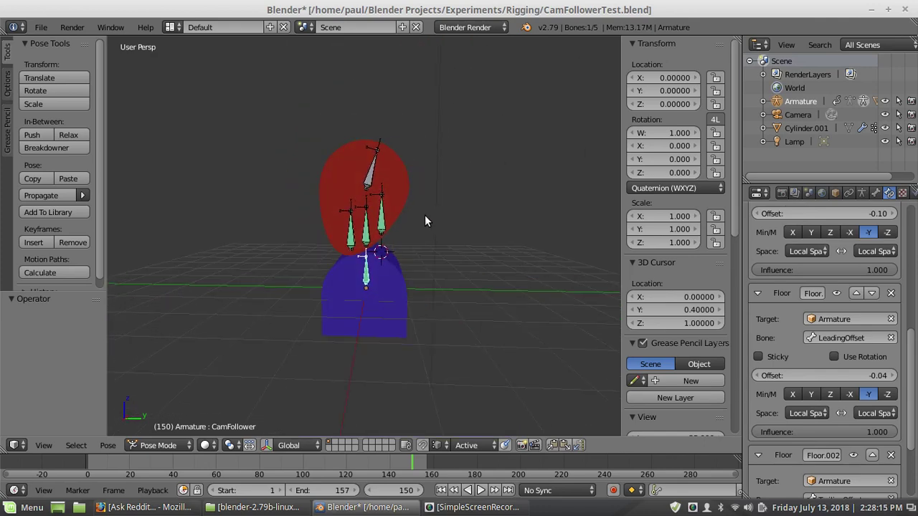
scroll(343, 246, up, 4)
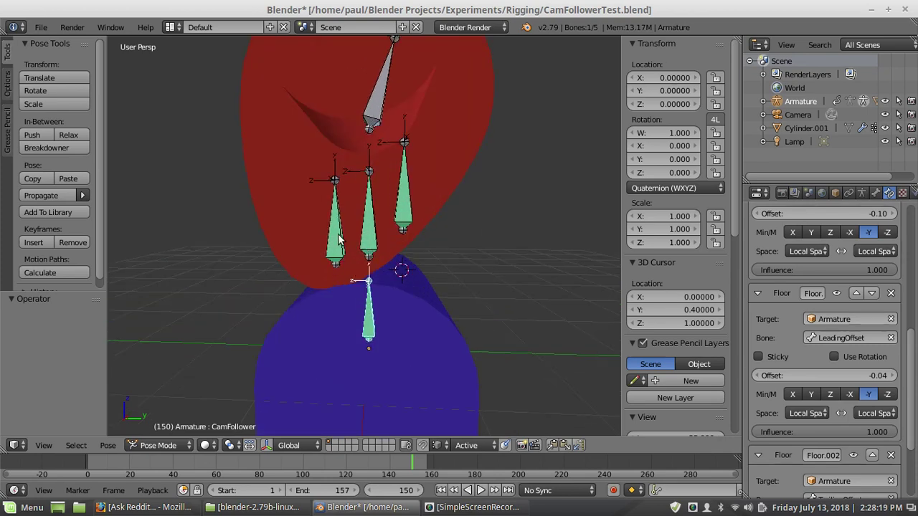
Select the LeadingOffset and TrailingOffset bones in turn and compare where each one meets the cam surface
right_click(330, 239)
right_click(406, 210)
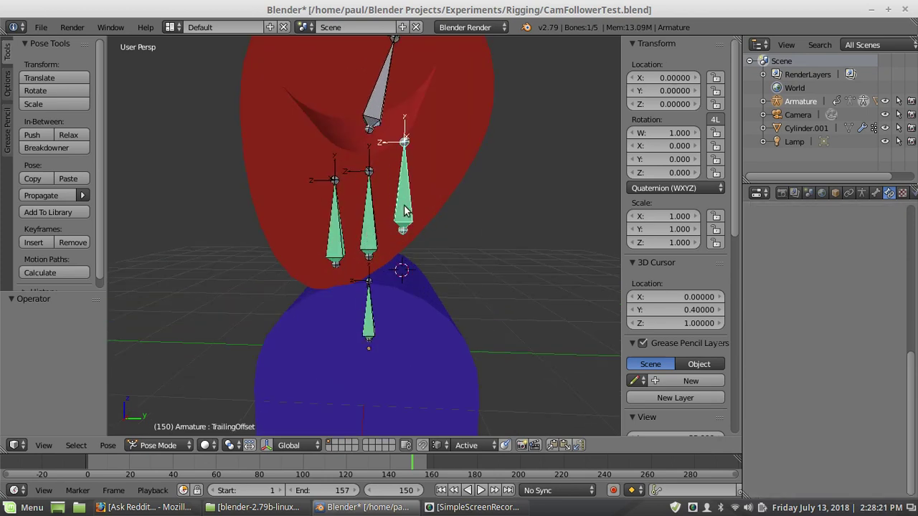
right_click(343, 246)
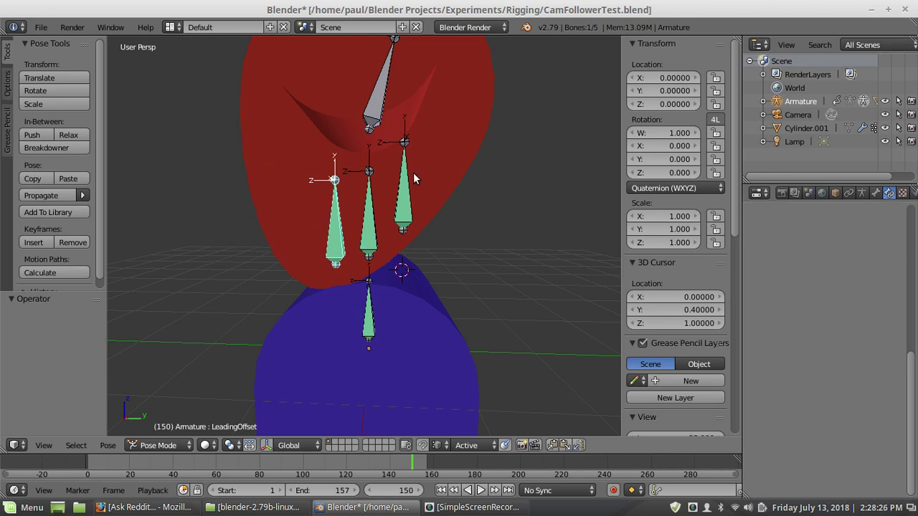
scroll(516, 215, down, 4)
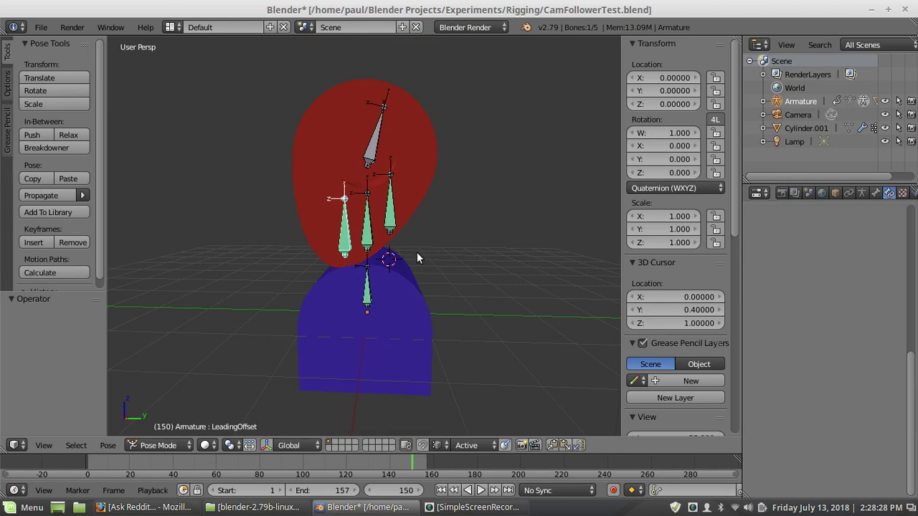
middle_drag(410, 278, 424, 274)
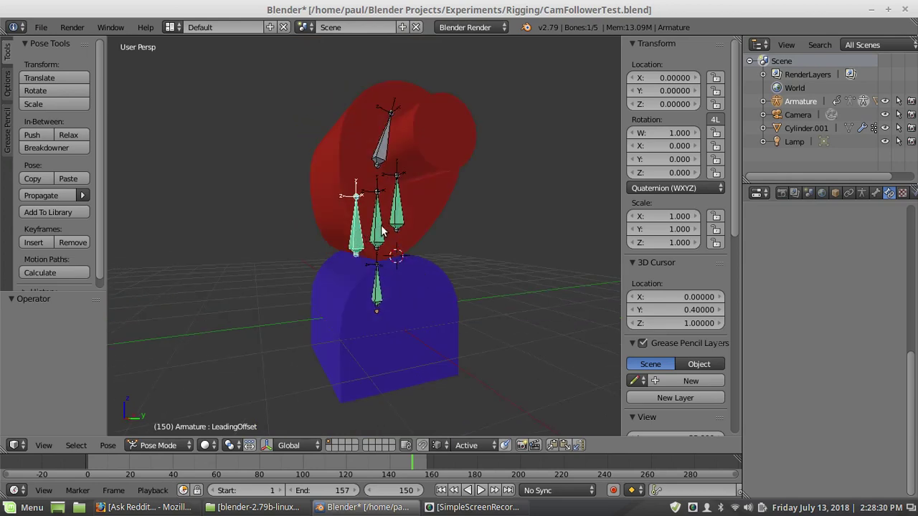
scroll(382, 233, up, 2)
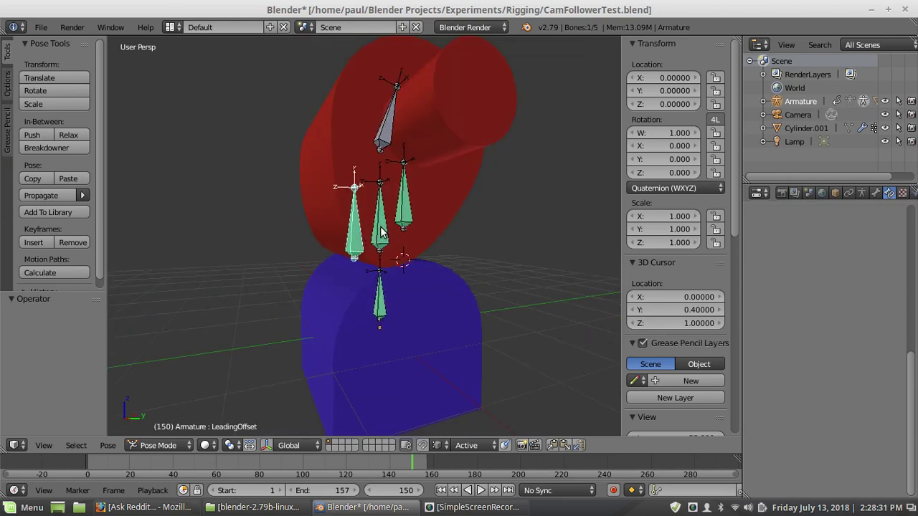
Return the animation to frame 1 and review CamFollower's Floor constraints that target LeadingOffset and TrailingOffset
click(440, 490)
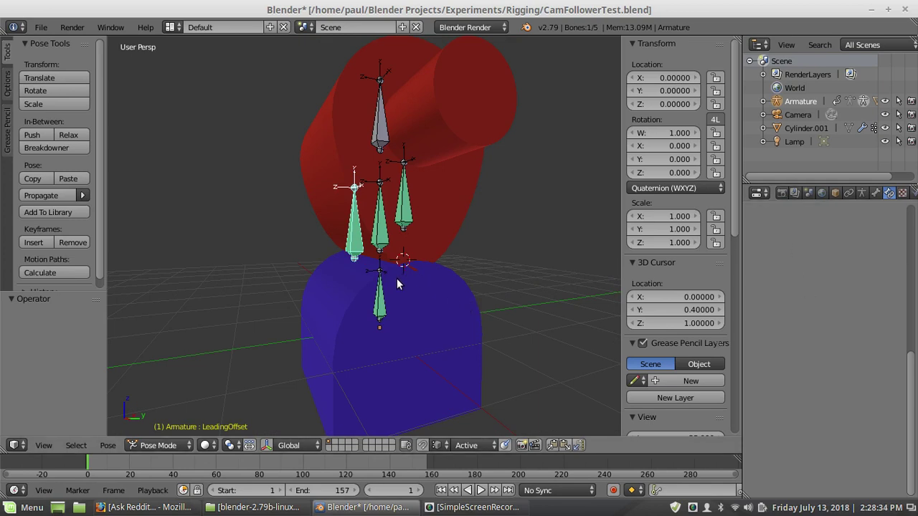
right_click(380, 299)
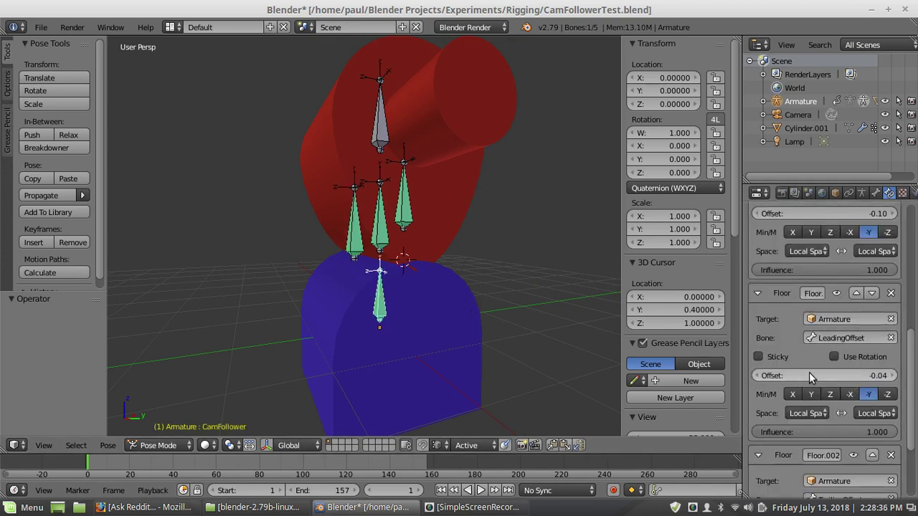
scroll(809, 372, down, 1)
scroll(809, 372, down, 1)
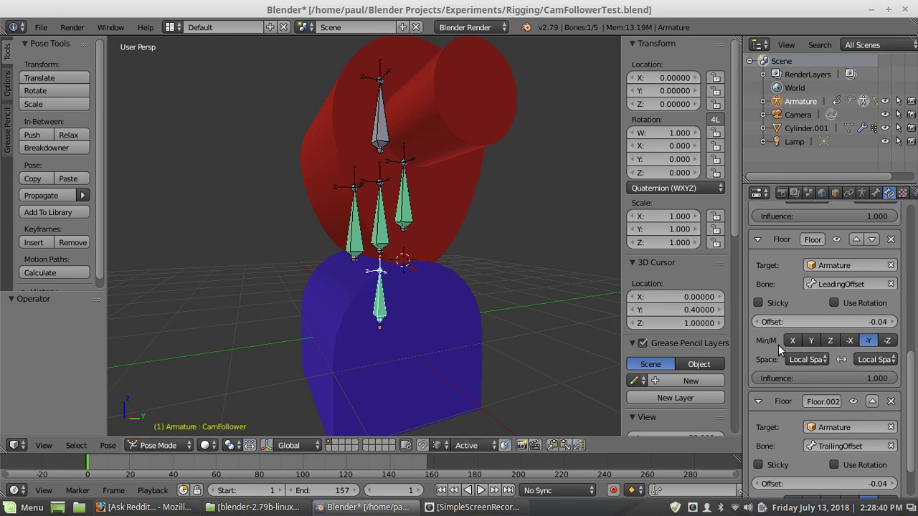
scroll(853, 347, up, 1)
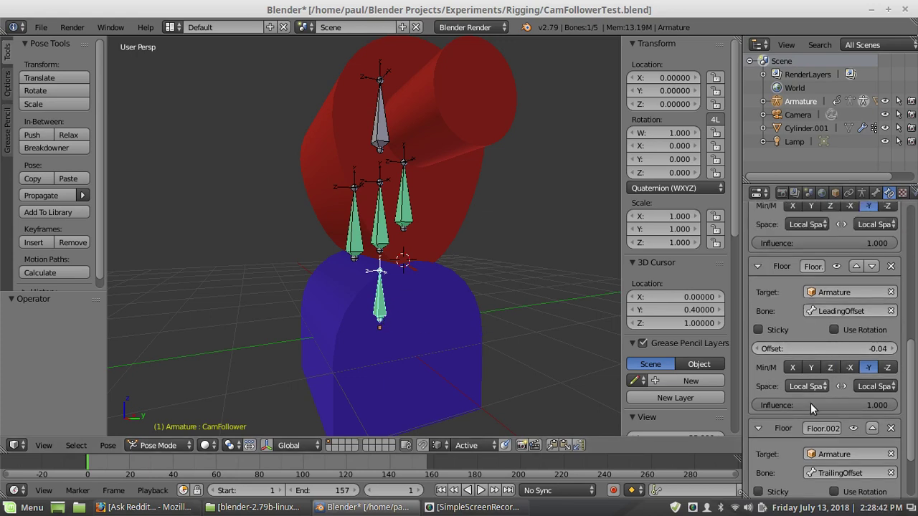
scroll(821, 419, down, 2)
scroll(831, 429, down, 1)
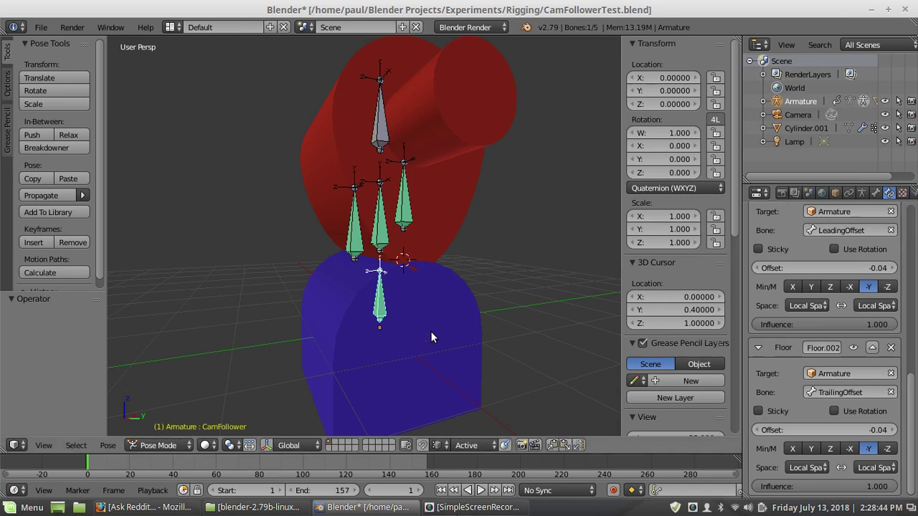
Play the animation from frame 1 to check how the follower tracks the rotating cam, and stop playback
key(ctrl+z)
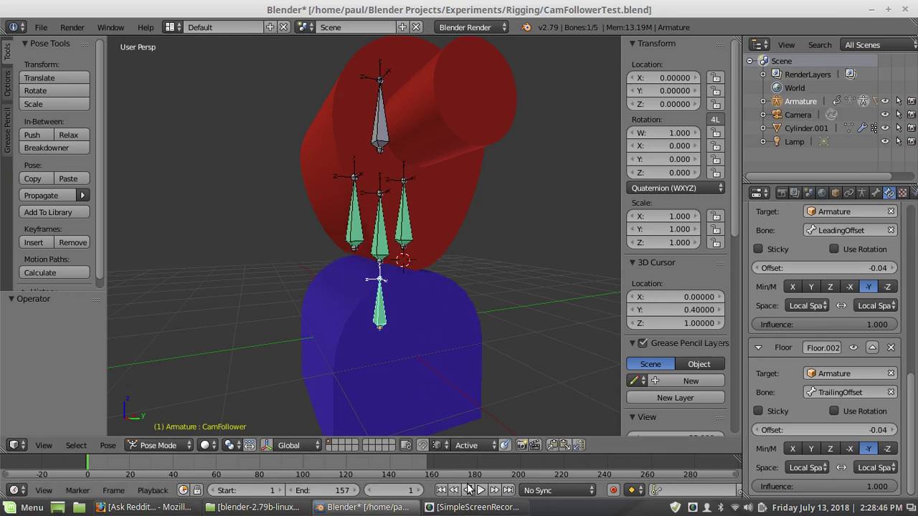
key(ctrl+z)
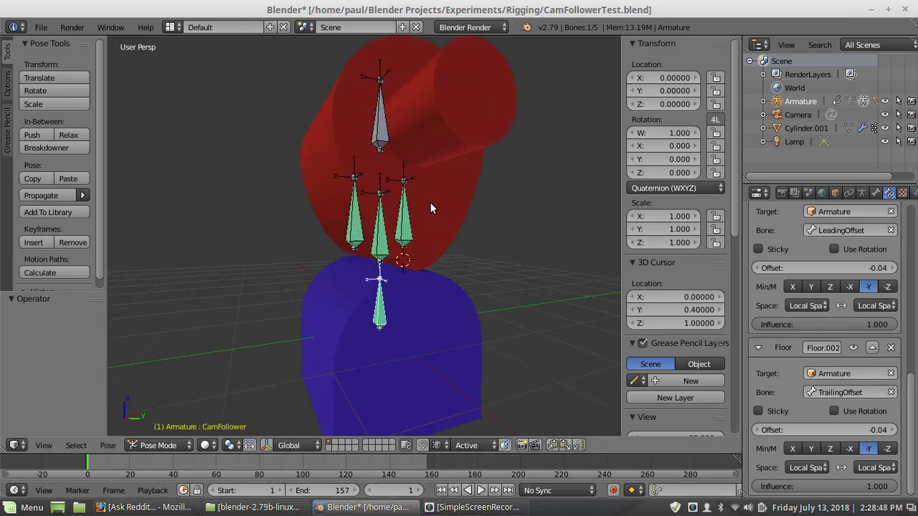
key(ctrl+shift+z)
scroll(409, 237, down, 2)
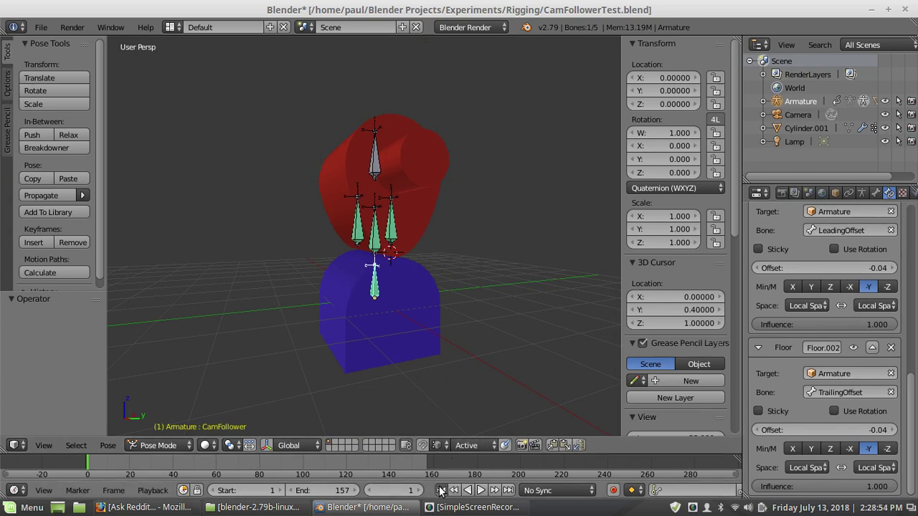
click(482, 490)
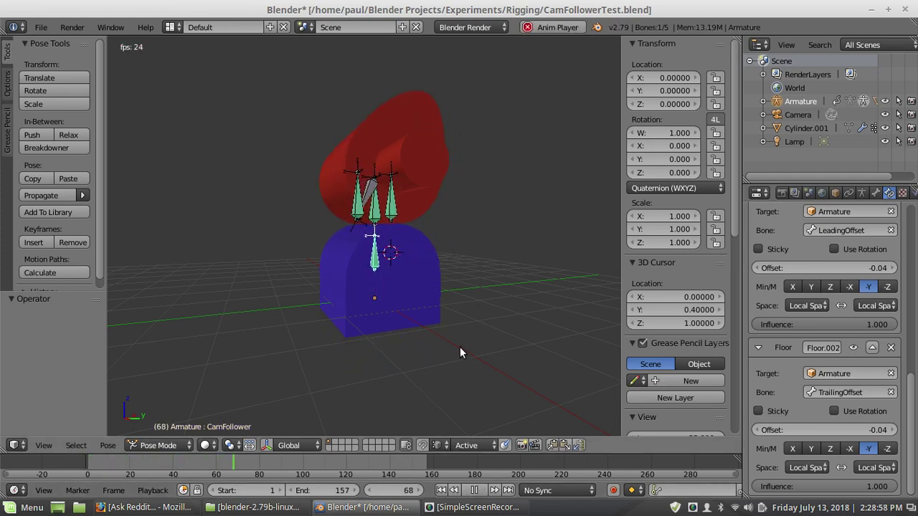
click(474, 490)
click(473, 507)
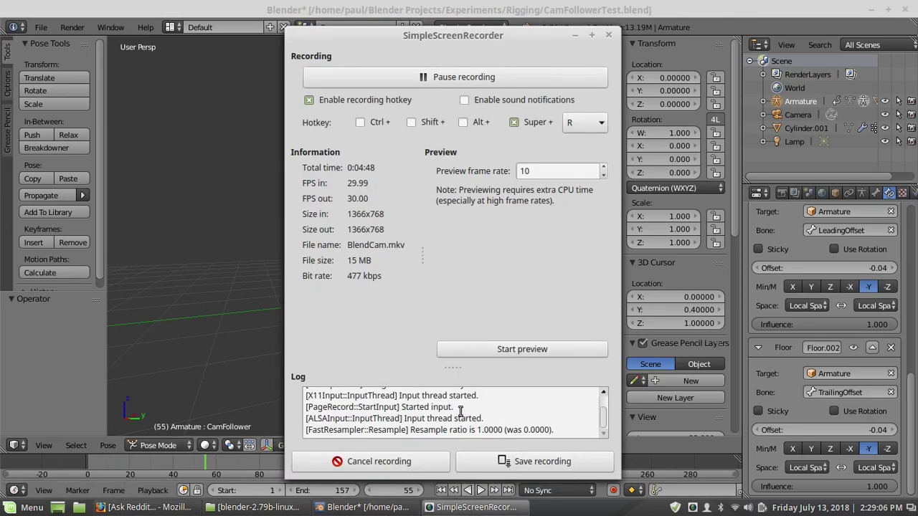